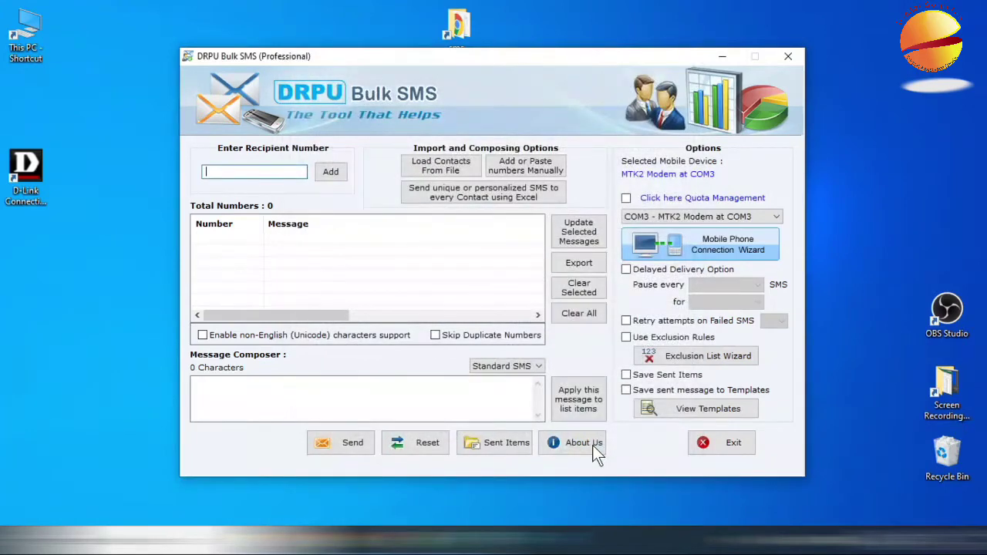
Enable the Delayed Delivery Option and set it to pause after every 1 SMS.
click(627, 270)
click(712, 285)
click(712, 285)
click(709, 290)
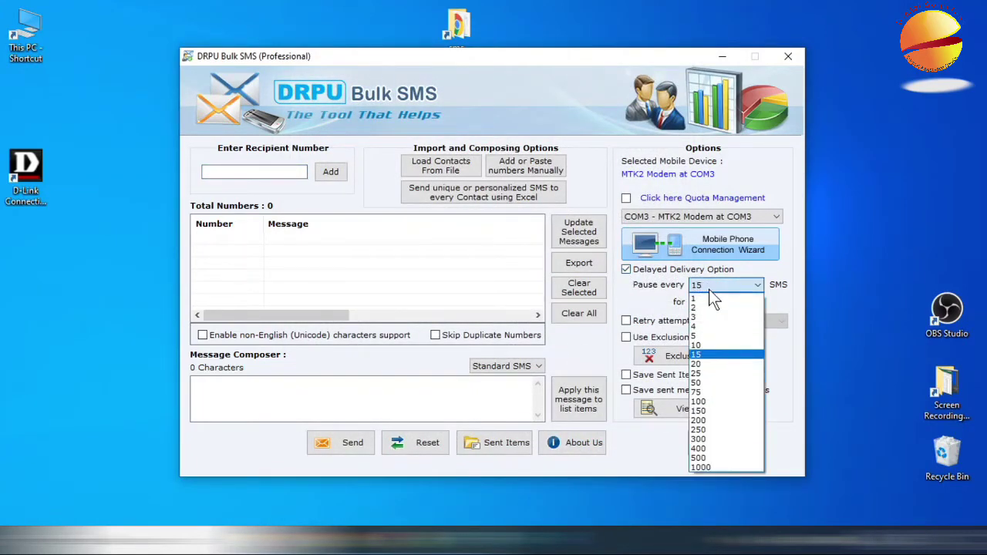
click(702, 297)
Set the delivery pause to 10 Seconds, and enable non-English (Unicode) character support and saving of sent items.
click(718, 303)
drag(760, 421, 762, 355)
click(729, 338)
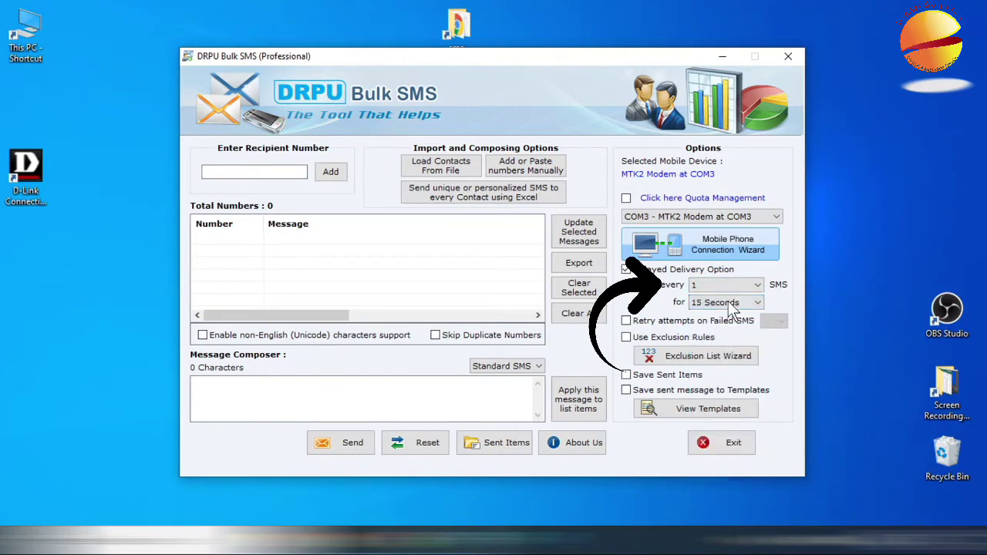
click(733, 304)
click(758, 316)
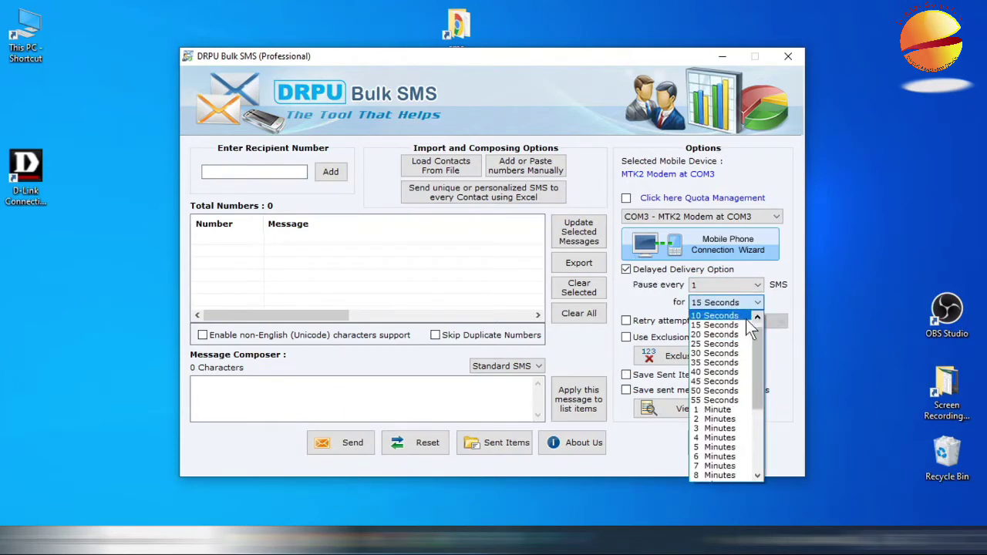
click(725, 316)
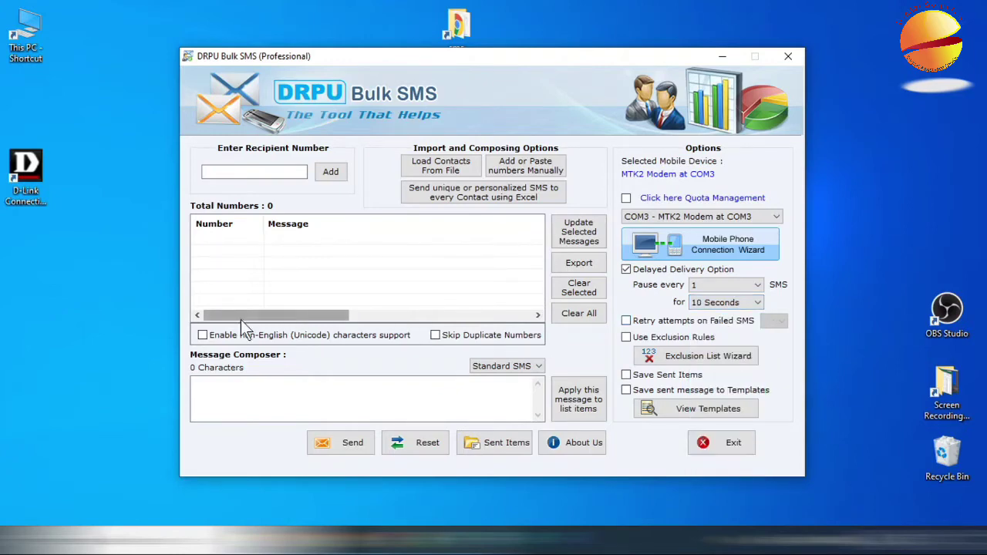
click(203, 336)
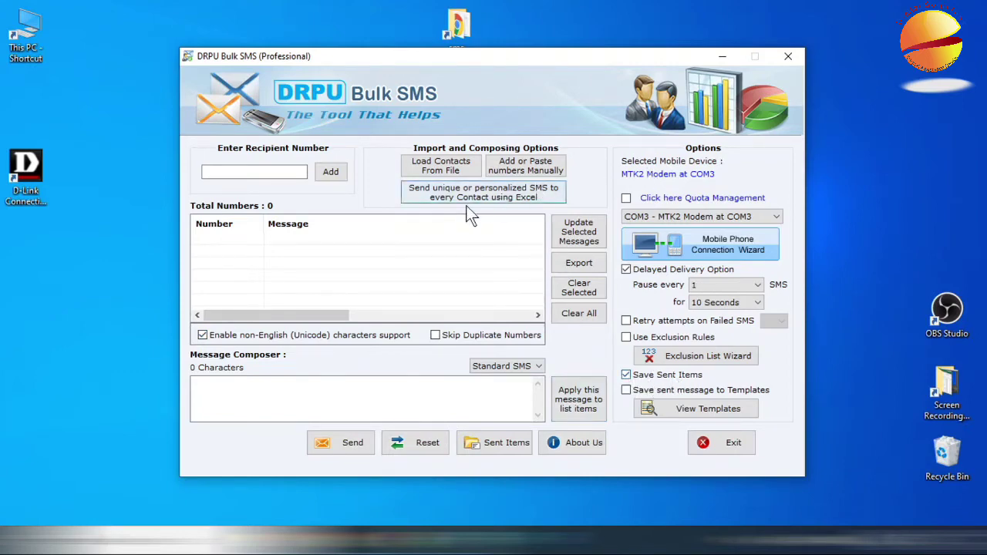
Start the personalized SMS import using the option that creates dynamic messages on the basis of Excel file contents.
click(548, 192)
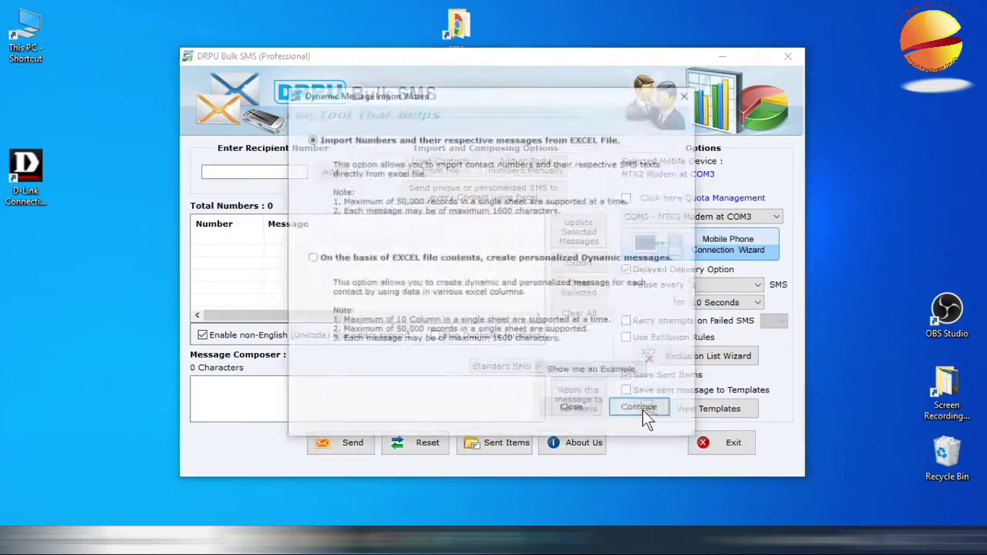
click(311, 260)
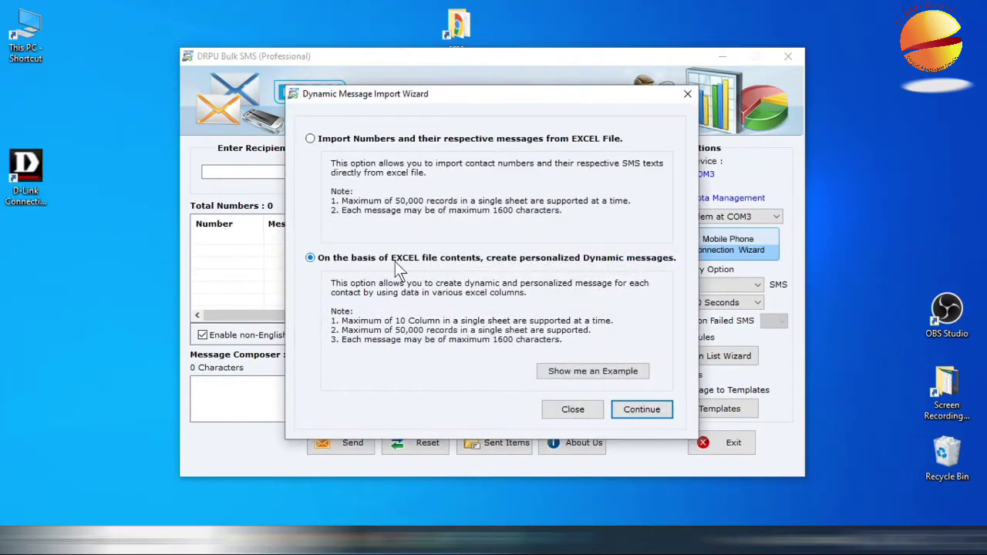
click(654, 413)
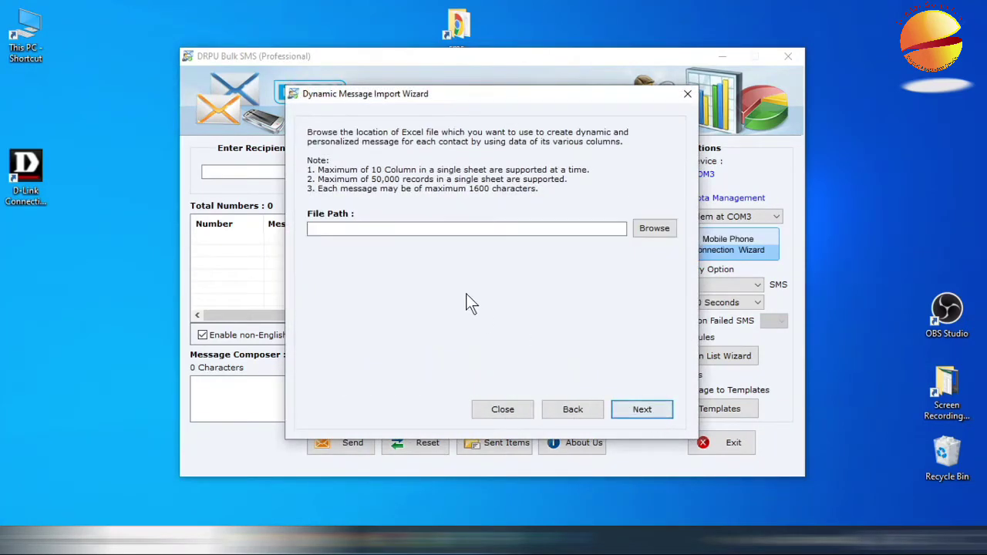
Load the Excel file Hair Cutting SMS.xlsx from Local Disk (D:) as the data source for the dynamic messages.
click(658, 230)
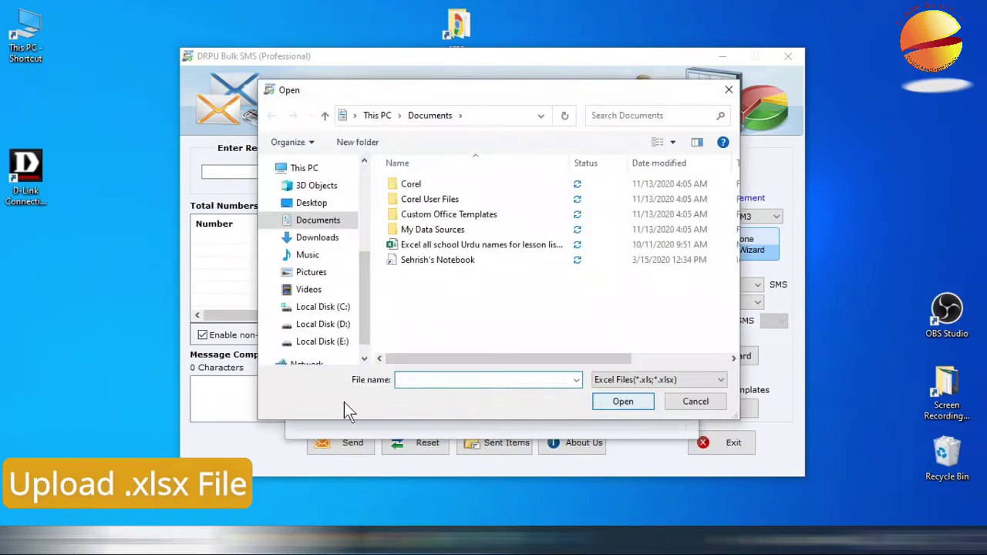
click(307, 347)
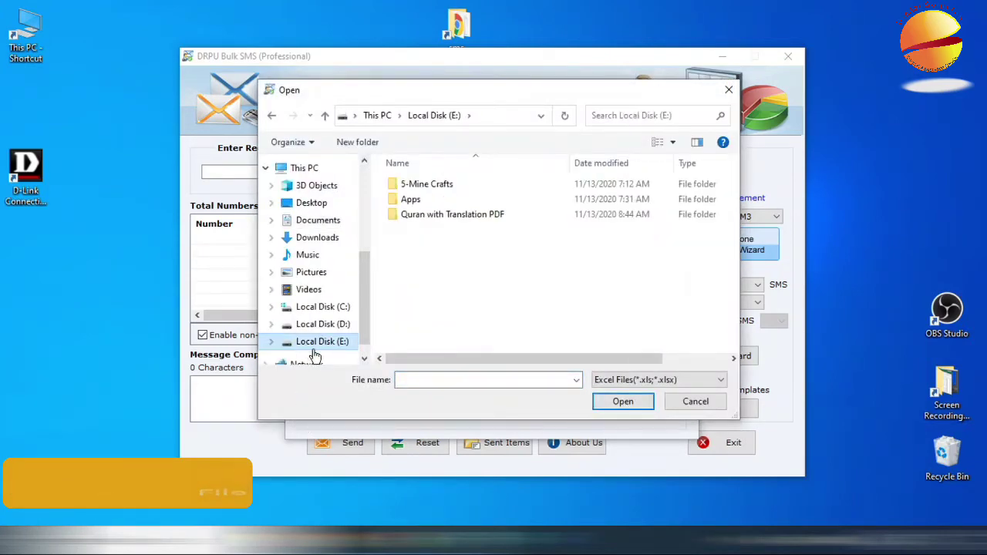
click(320, 324)
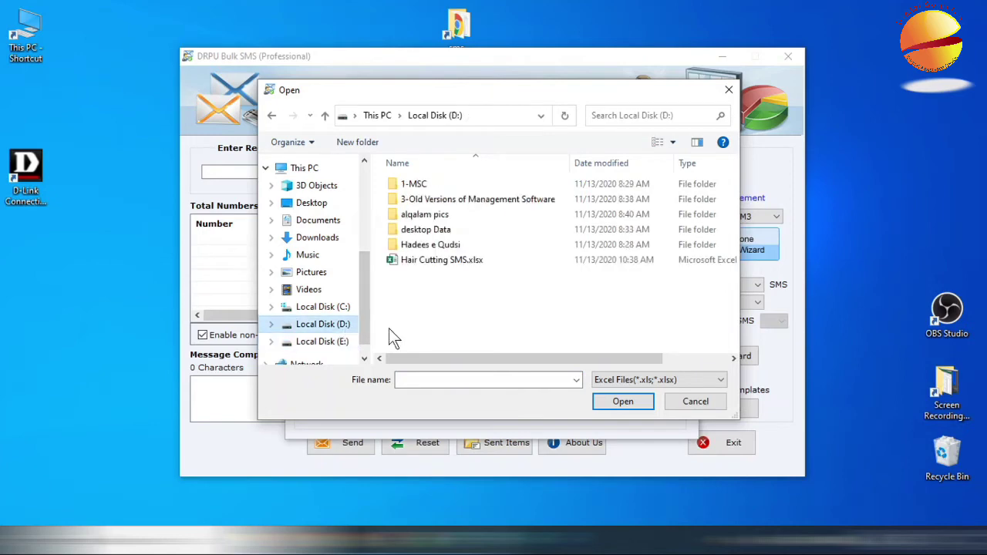
click(448, 261)
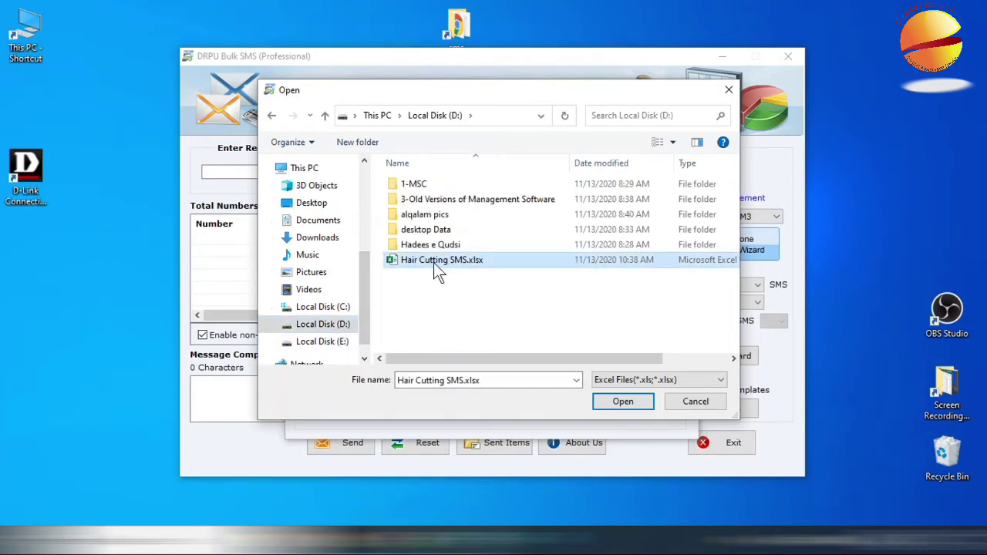
double_click(434, 264)
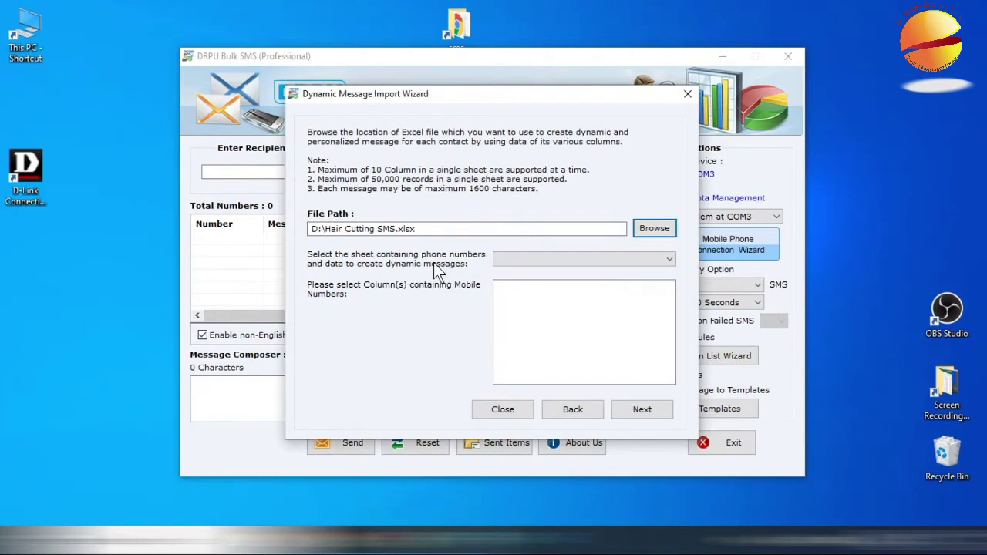
Choose Sheet1 as the data sheet, mark the first column as containing the mobile numbers, and proceed to message creation.
click(533, 262)
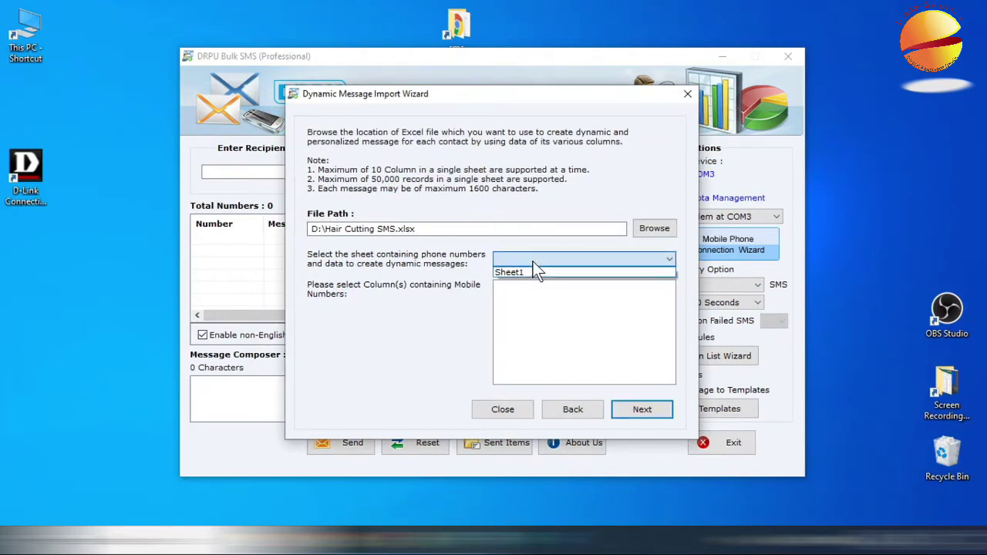
click(533, 271)
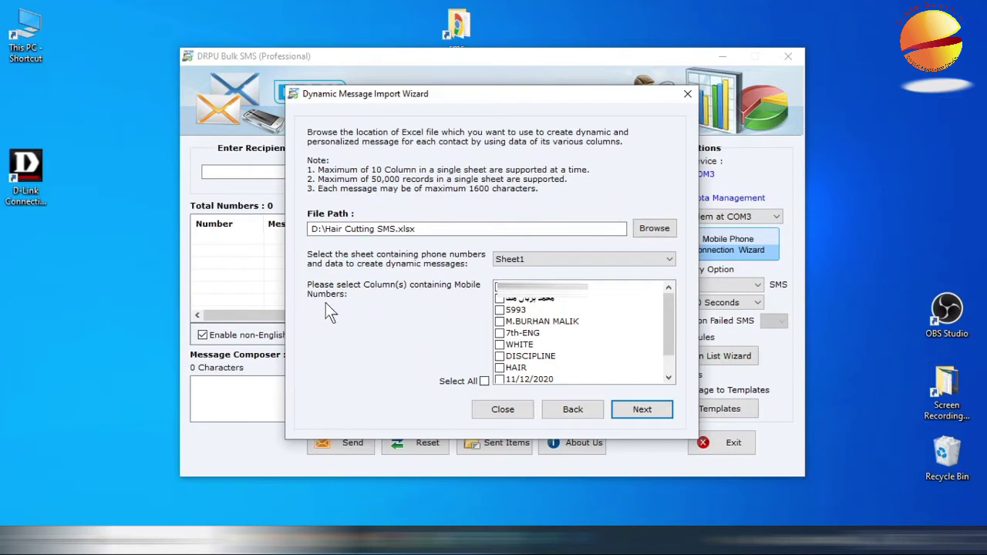
click(504, 301)
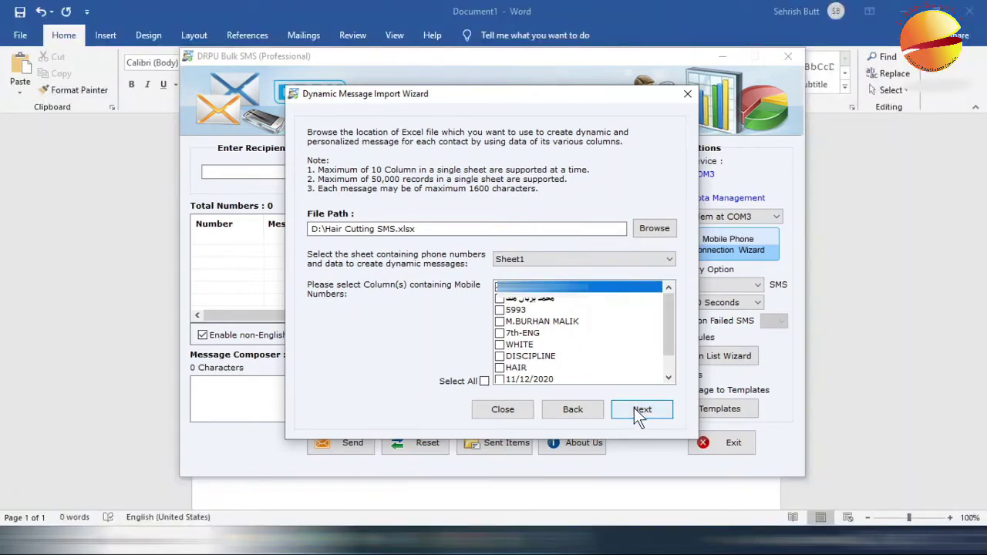
click(634, 409)
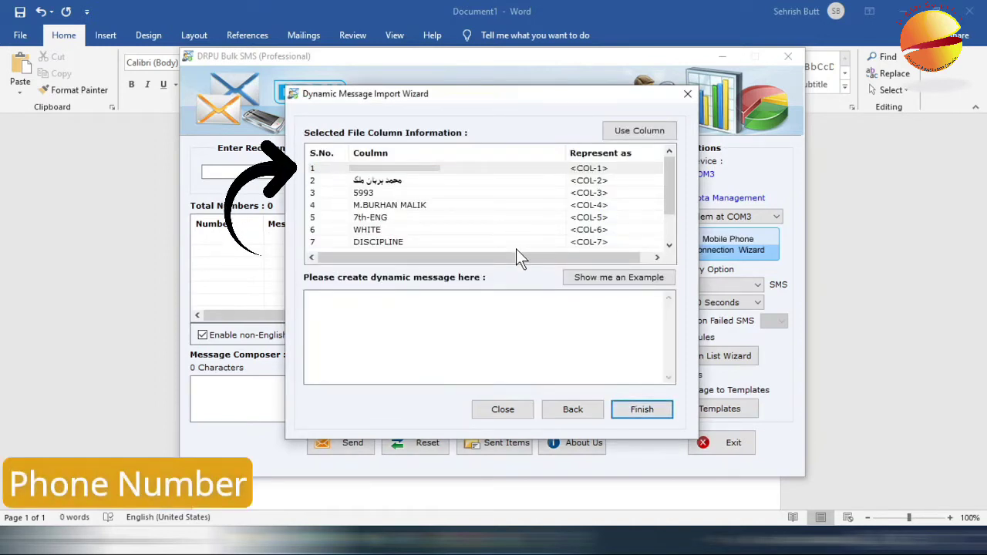
Begin the dynamic message with right-to-left Urdu text: "السلام علیکم!" on the first line and "محترم والدین!" on the second.
click(522, 328)
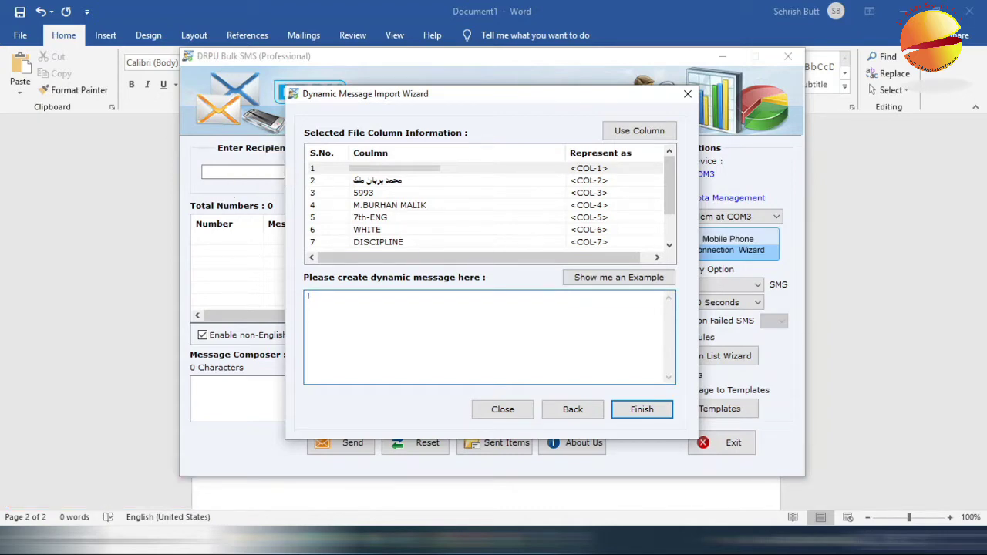
key(ctrl+shift)
text(السلا)
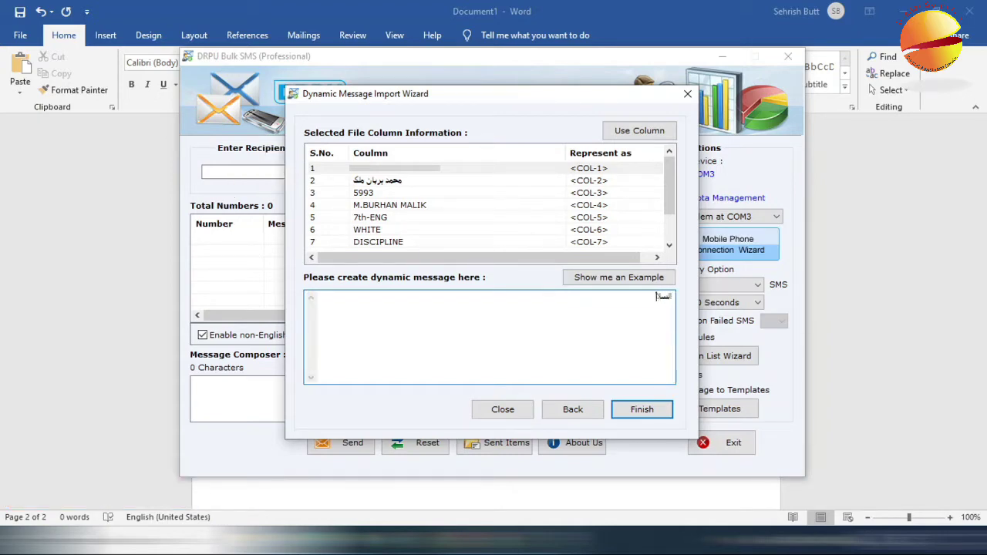
text(م علیکم!)
key(Return)
text(محترم والدین!)
Insert the Urdu student name column <COL-2> on the third line of the message and enclose it in quotation marks.
click(388, 182)
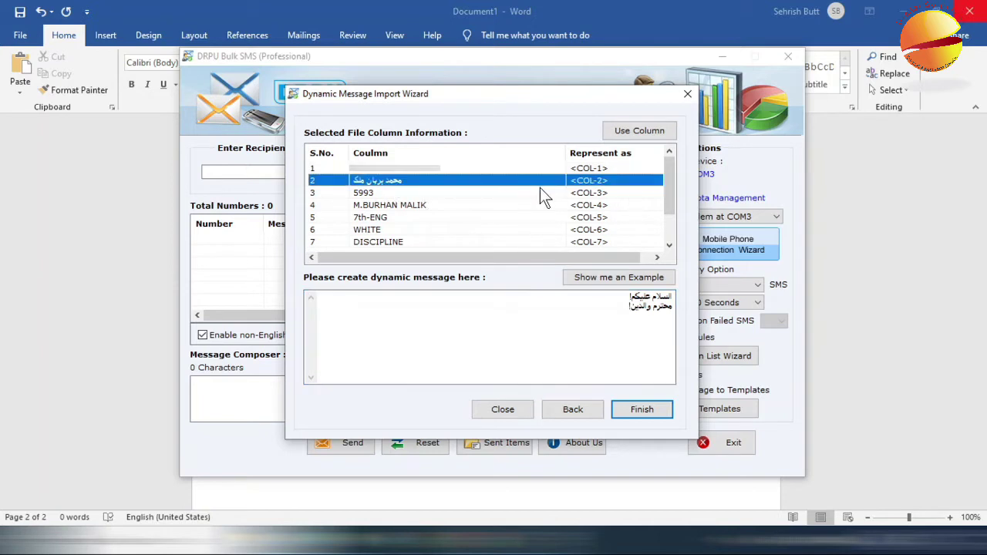
click(609, 133)
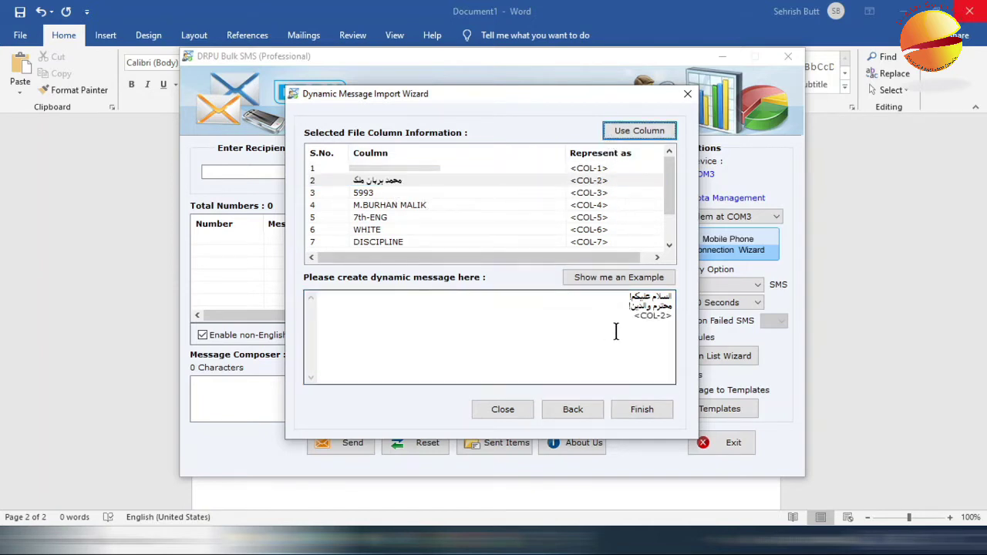
click(669, 322)
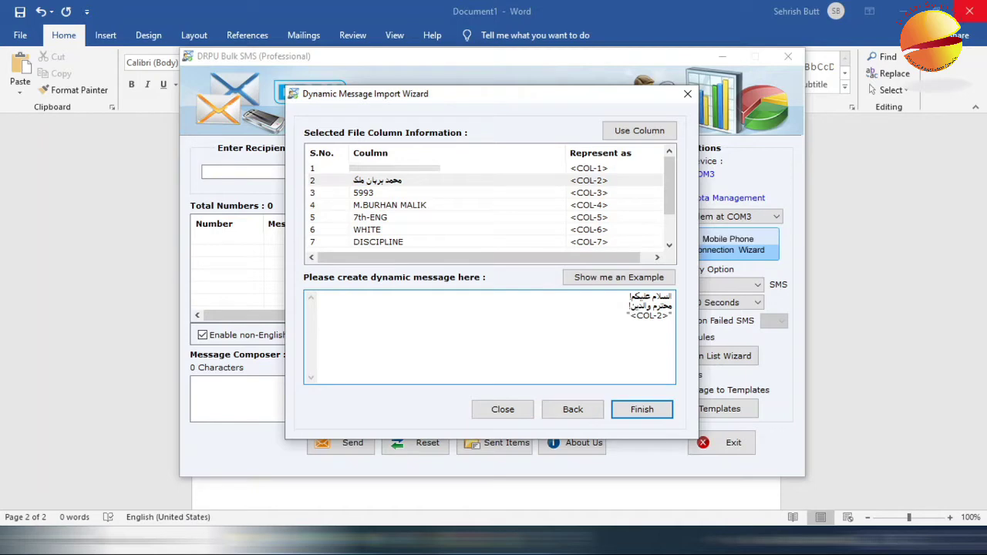
Continue the message after the name placeholder with "کی بہتر شخصیت سازی کے لیے بالوں کی مہذب کٹنگ کروائیں".
text(کی بیٹا)
text( شخص)
text(یت سازی)
text( کے لیے)
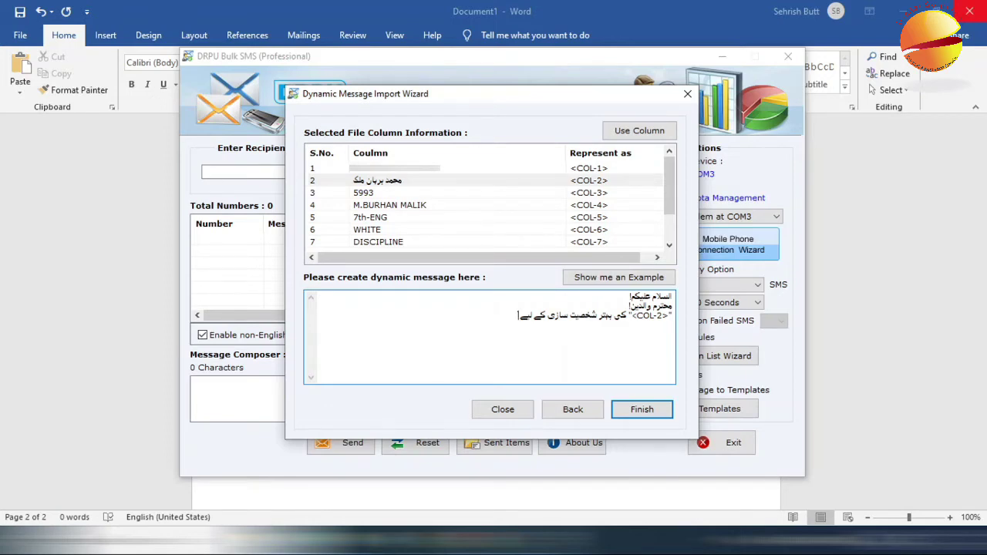
text(ہ)
text(توں کی)
text( مد)
text(د)
text( کتا)
text(ب کٹن)
text(ہ کرو)
text(ائیں)
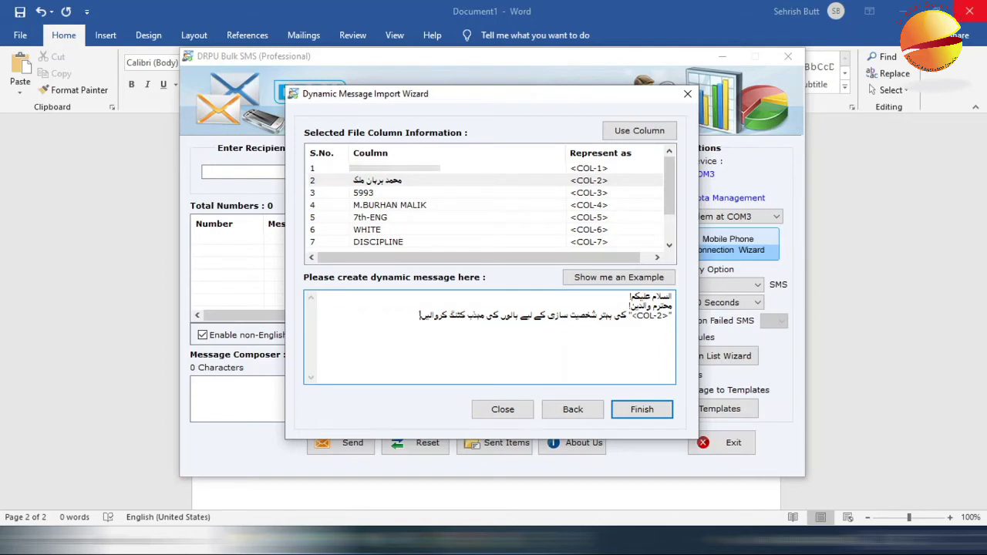
Complete the message with "بصورتِ دیگر جرمانے کے ساتھ ادارے میں یہ سہولت مہیا کی جائے گی۔" and sign off with "شکریہ" and "پرنسپل".
text( بصورتِ دیگر جرمانے کے ساتھ ا)
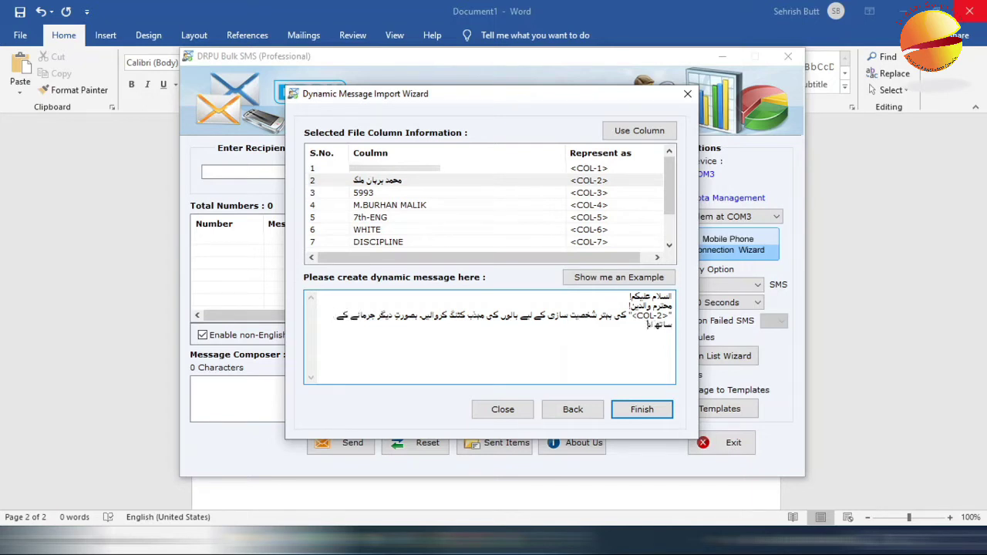
text(دائے میں یہ سہولت مہیا کی جائے گی۔)
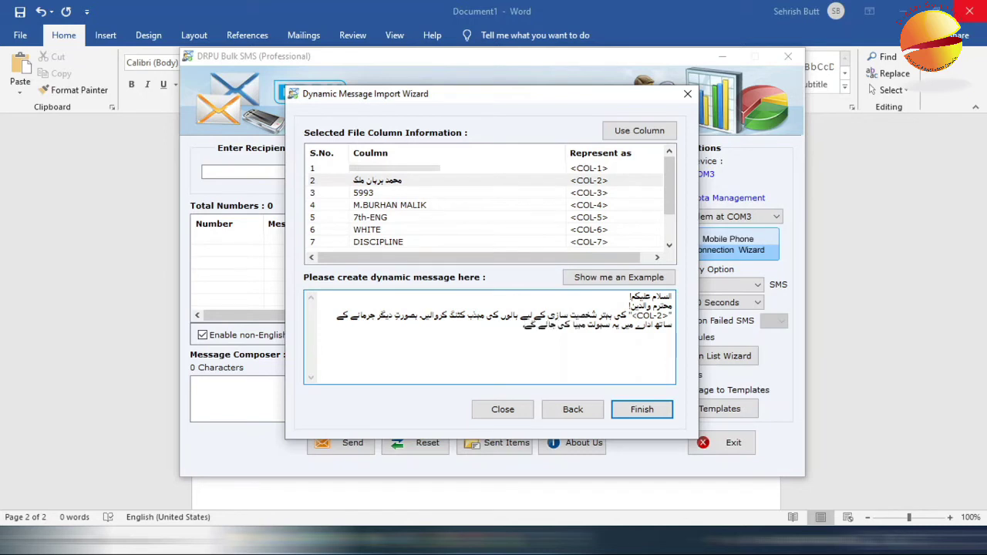
text( شکریہ!پرنسپل)
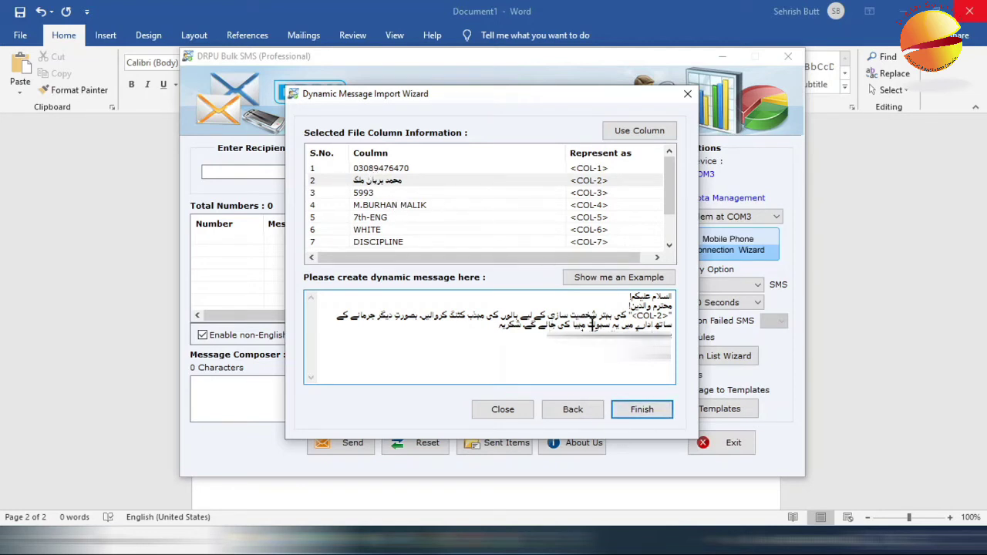
Finish the wizard to import the personalized messages for every contact, and send them to all listed recipients.
click(652, 417)
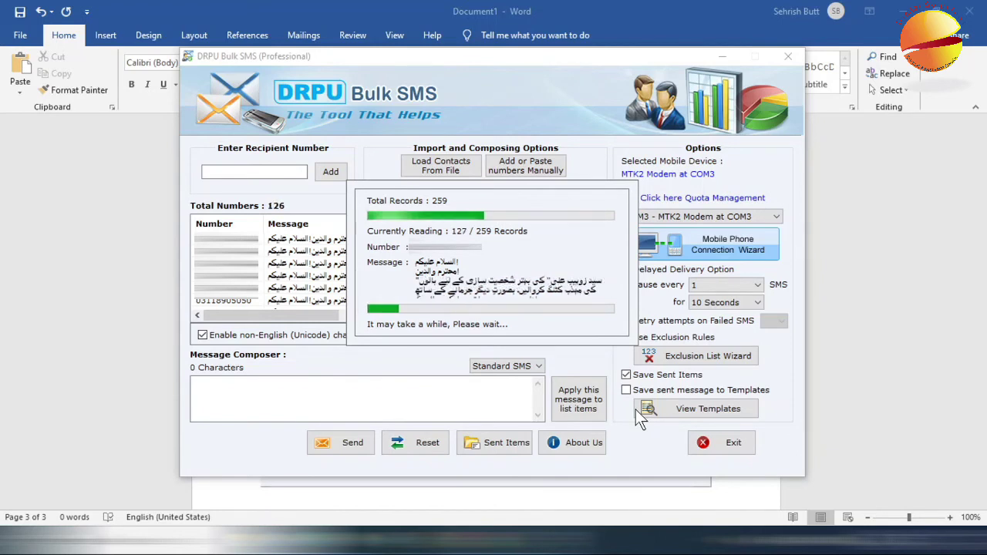
key(super+plus)
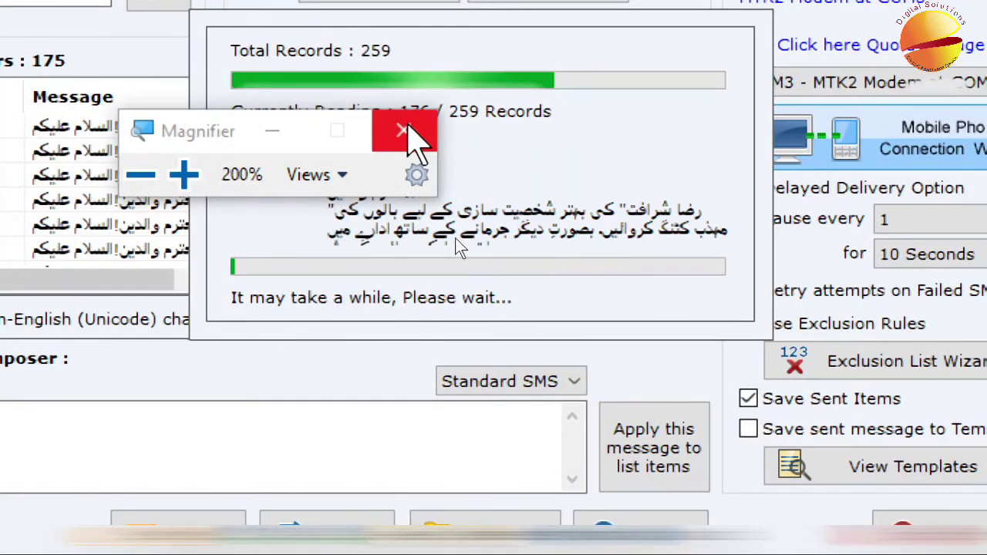
click(405, 132)
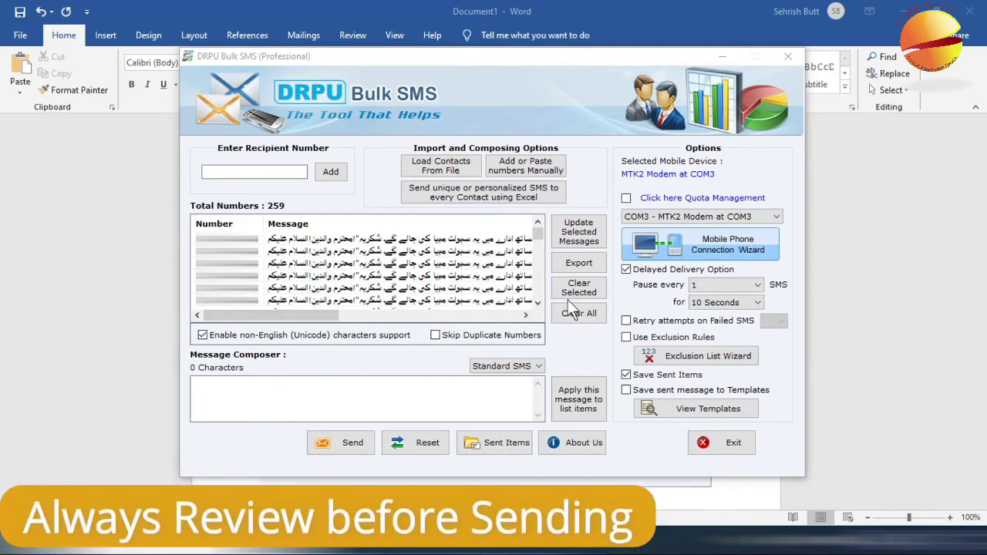
click(340, 446)
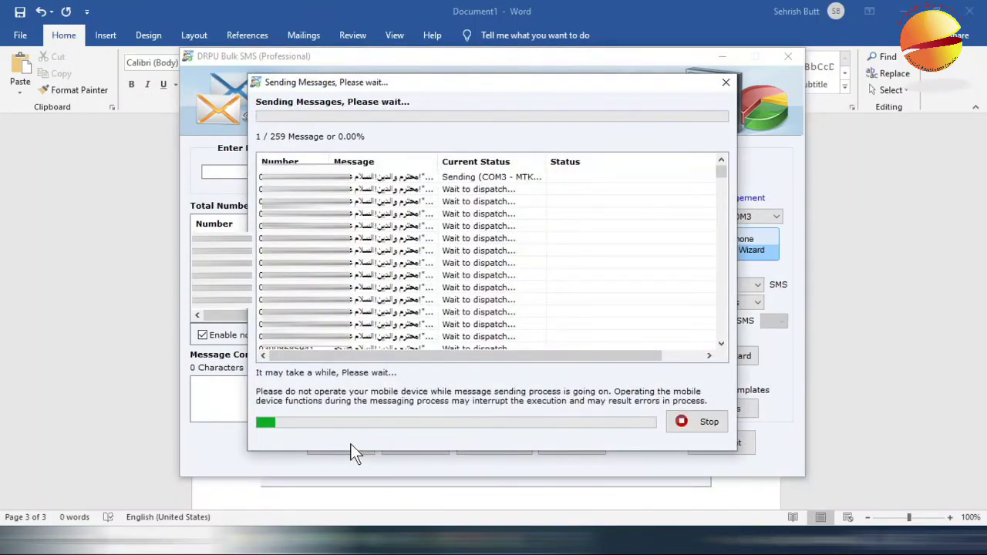
drag(570, 86, 600, 85)
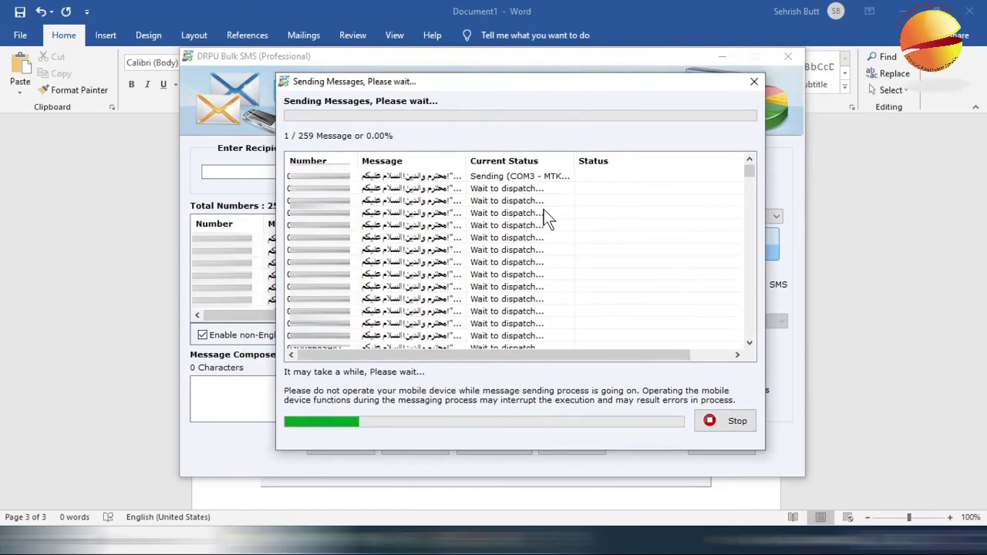